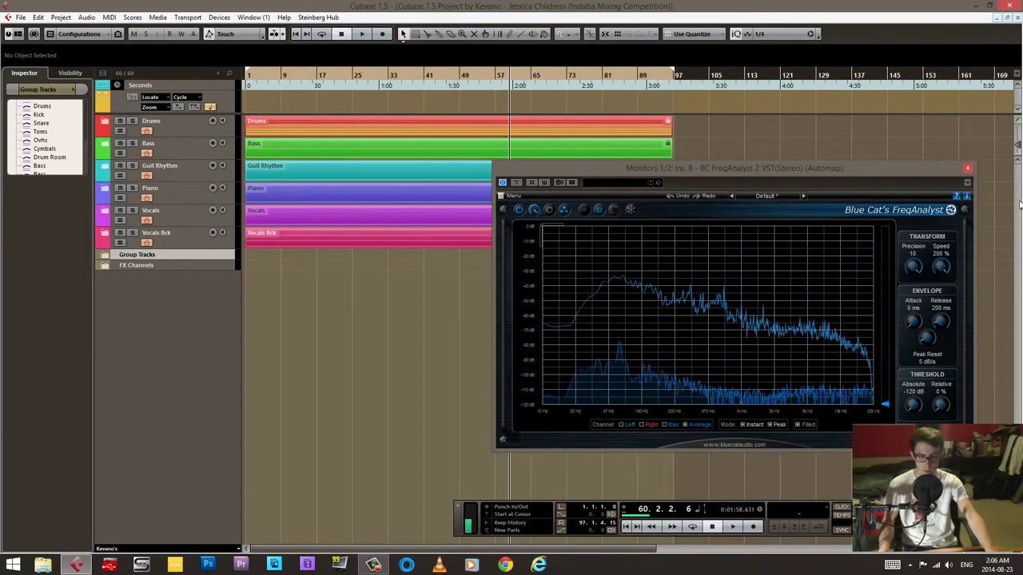
# Move the BC FreqAnalyst window into place and zoom the ruler into the song's opening bars.
pyautogui.moveTo(895, 164)
pyautogui.mouseDown()
pyautogui.moveTo(920, 171)
pyautogui.moveTo(919, 189)
pyautogui.moveTo(870, 212)
pyautogui.mouseUp()
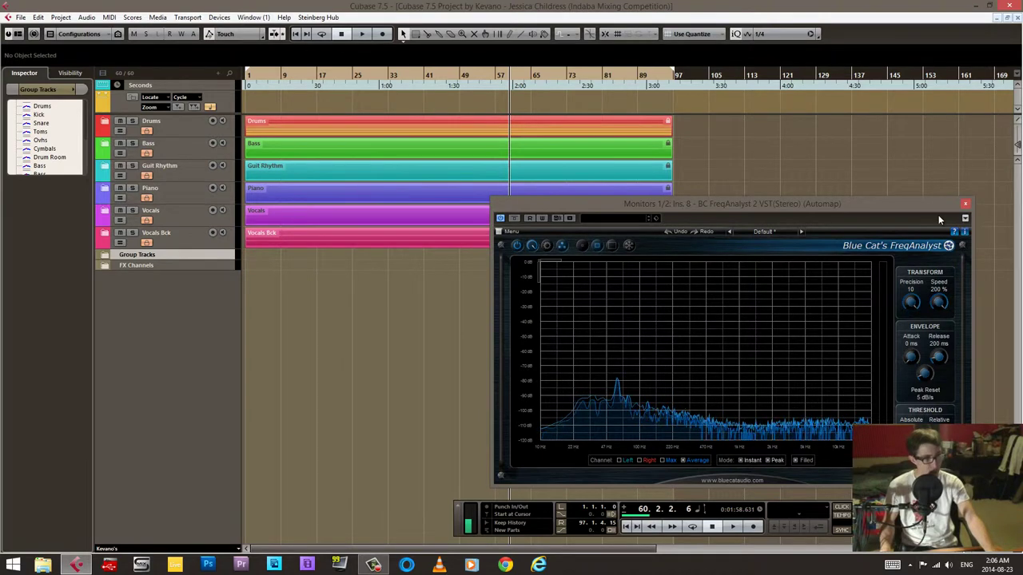
pyautogui.moveTo(651, 203); pyautogui.dragTo(646, 206)
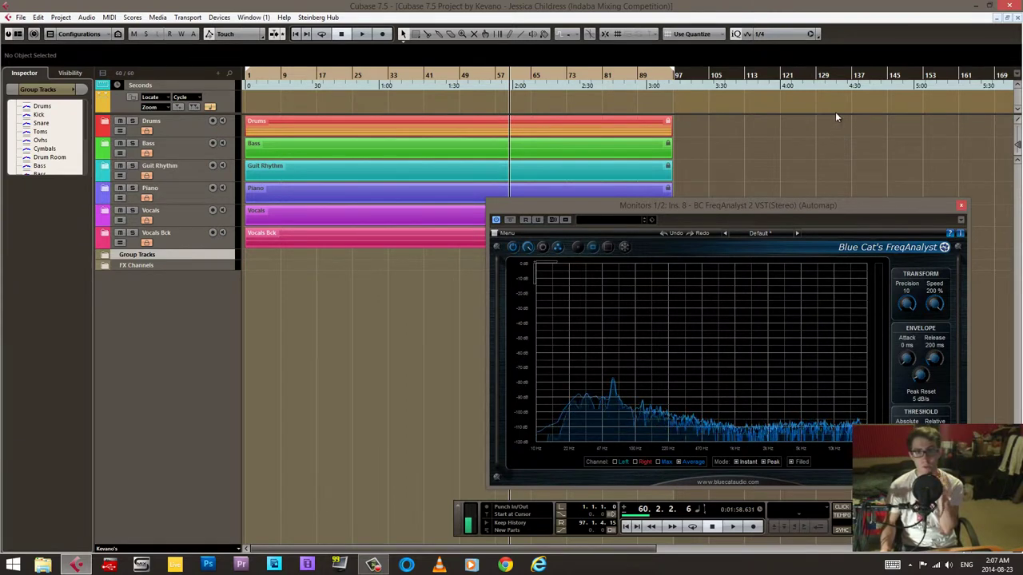
pyautogui.moveTo(576, 71)
pyautogui.mouseDown()
pyautogui.moveTo(244, 93)
pyautogui.moveTo(298, 93)
pyautogui.mouseUp()
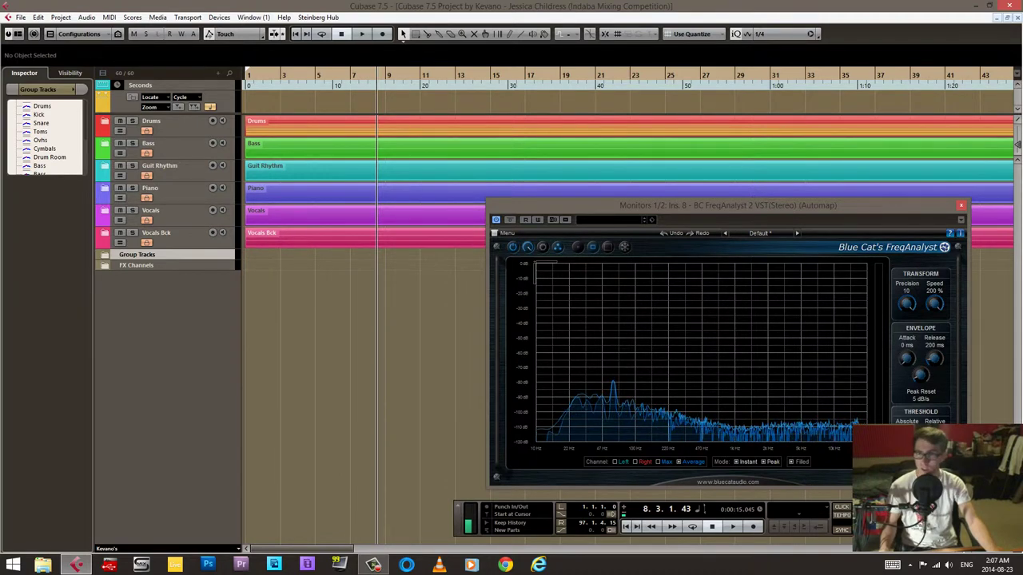
pyautogui.moveTo(801, 231); pyautogui.dragTo(738, 137)
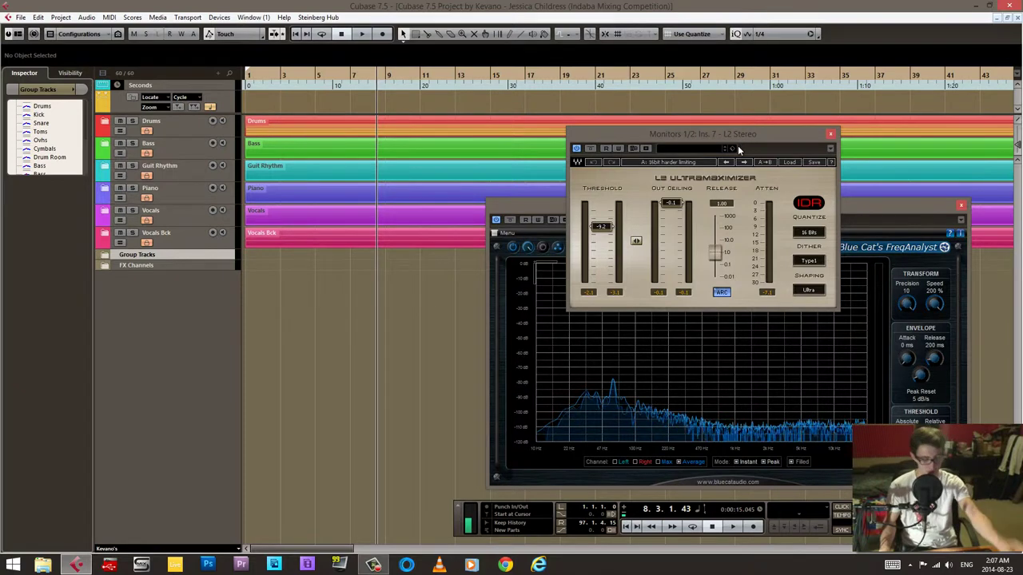
pyautogui.click(832, 137)
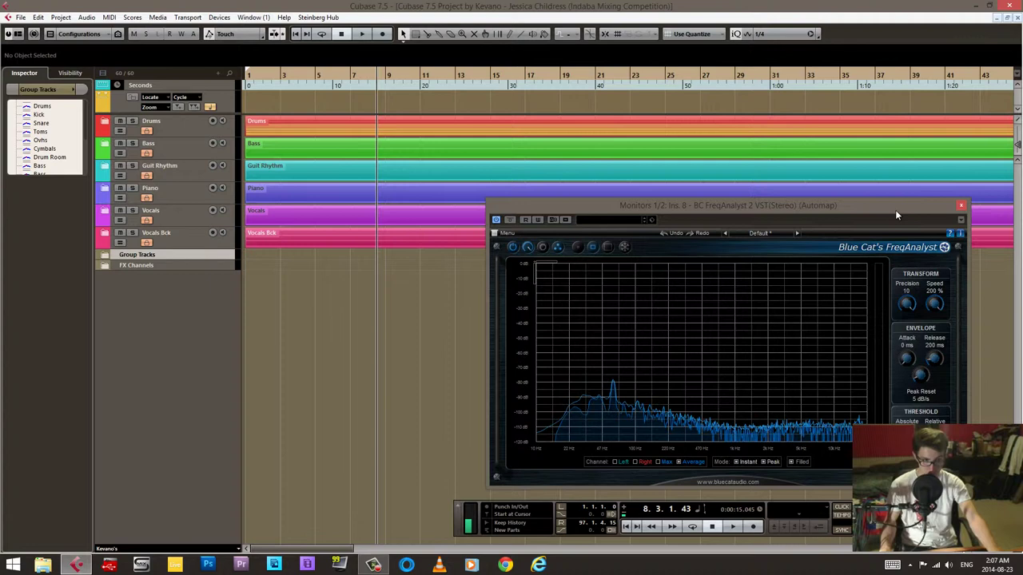
# Close the BC FreqAnalyst plugin window on the monitor output.
pyautogui.click(960, 205)
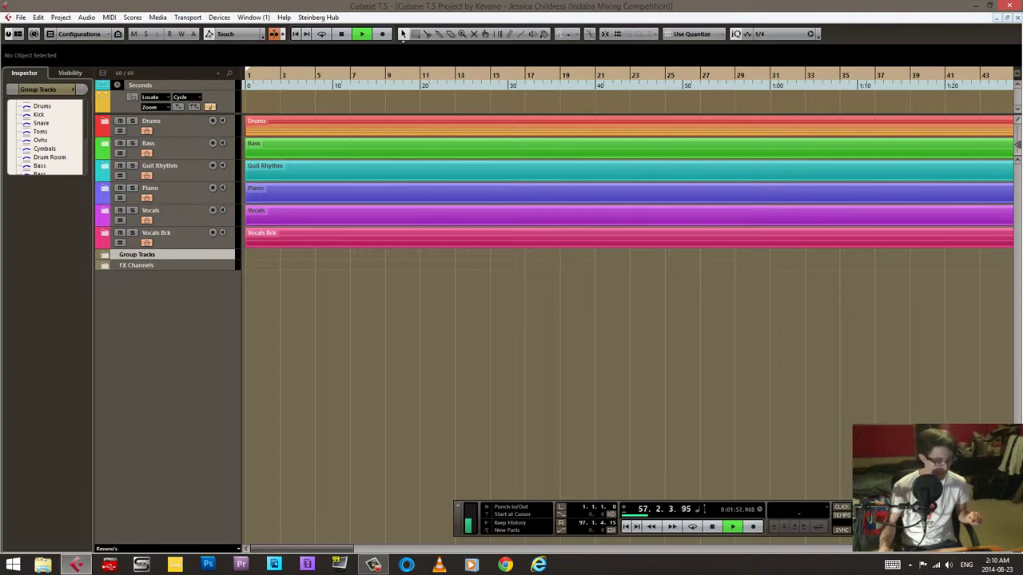
pyautogui.moveTo(940, 268); pyautogui.dragTo(696, 286)
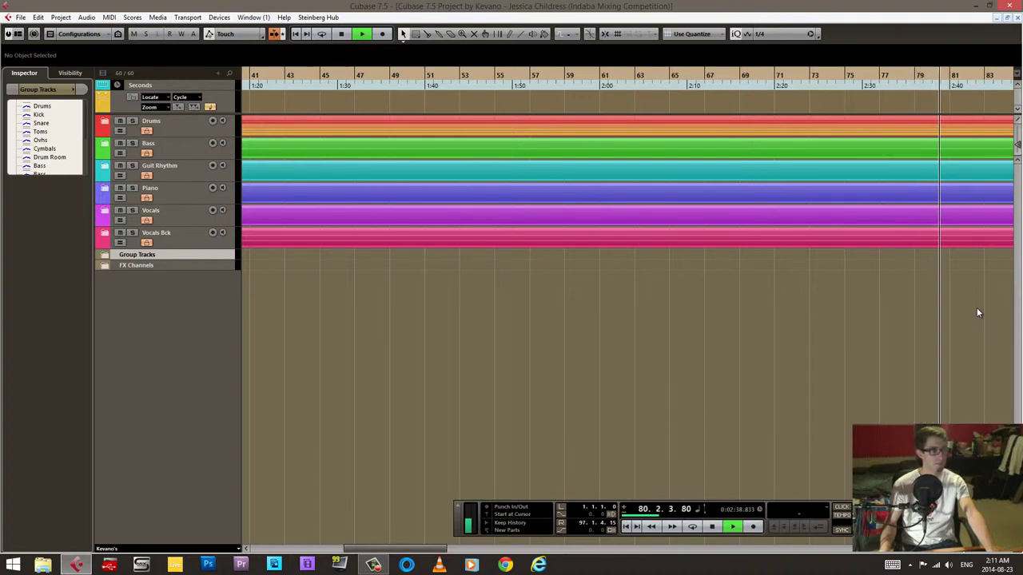
# Halt the mix playback at bar 80, about 2:39 into the song.
pyautogui.press('space')
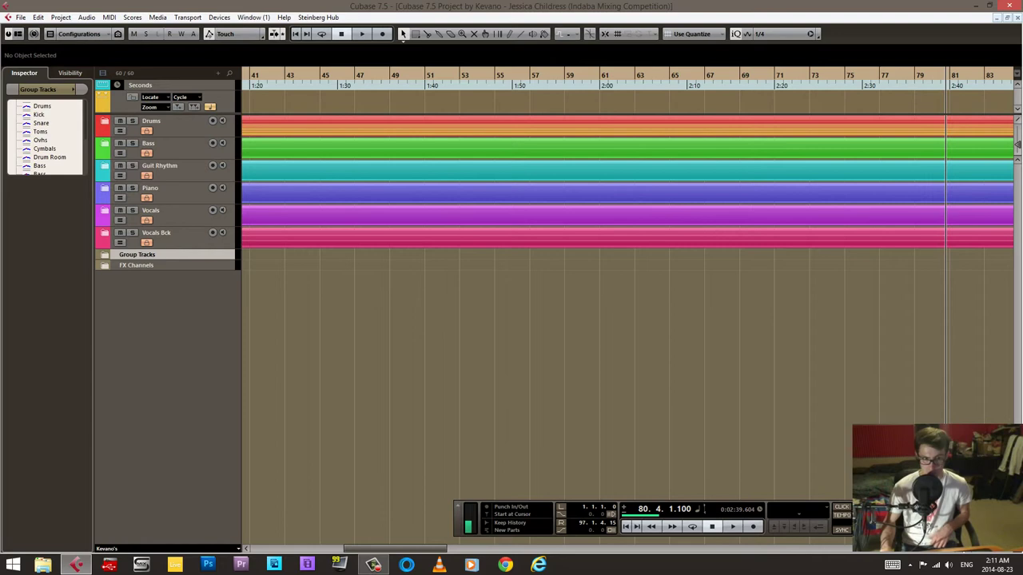
pyautogui.hscroll(-2, 807, 302)
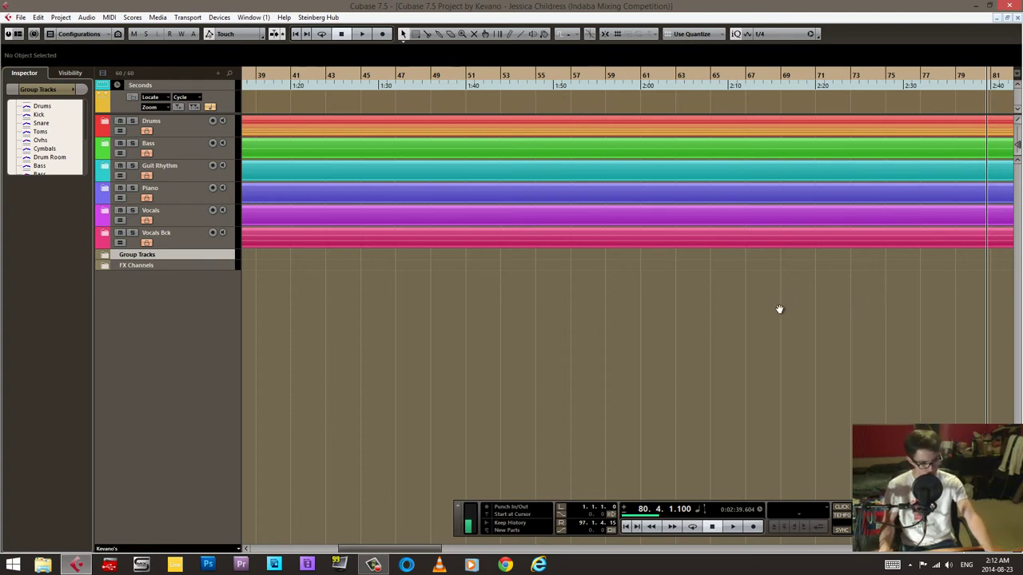
pyautogui.scroll(-5, 783, 301)
# Zoom out to the full song arrangement with the playhead back at 1.1.1.0.
pyautogui.click(623, 77)
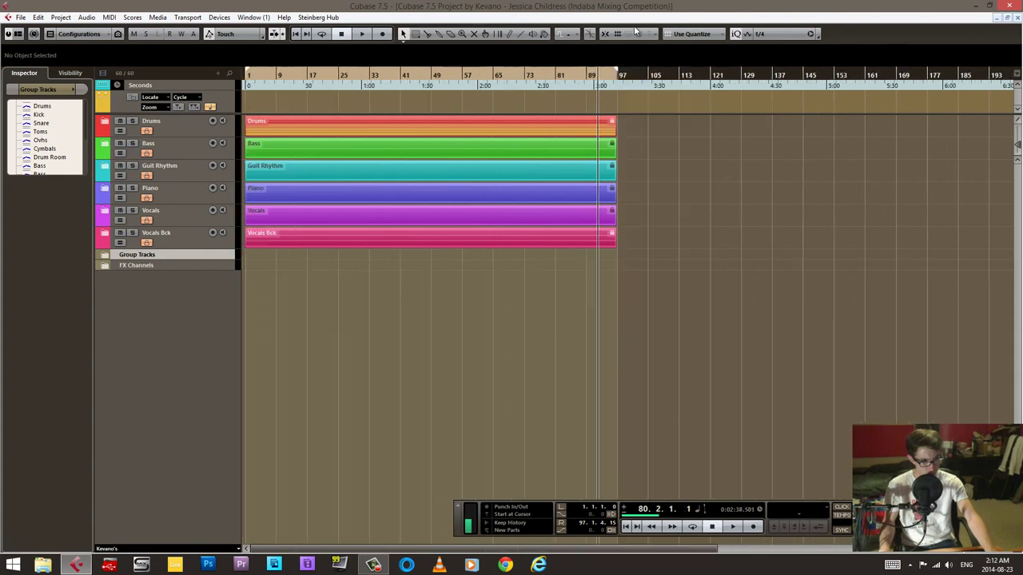
pyautogui.moveTo(624, 78); pyautogui.dragTo(179, 80)
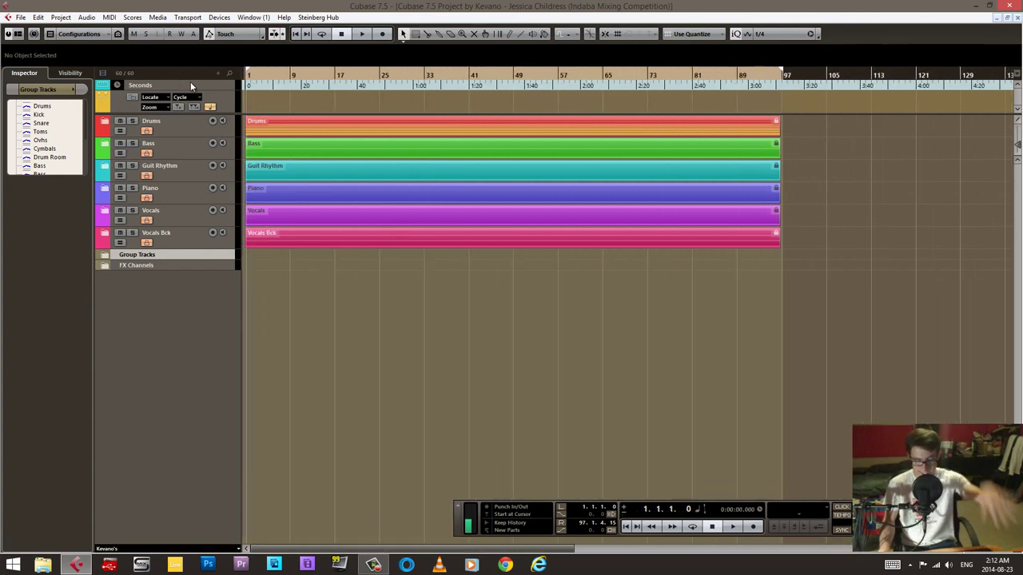